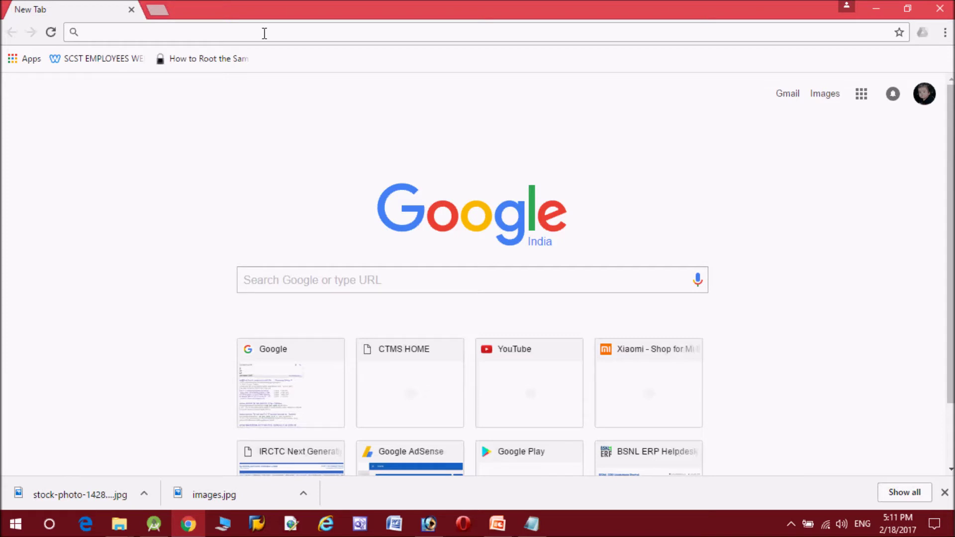
Step: Go to google.co.in in Chrome and run a Google search for 'logo'
text(logo)
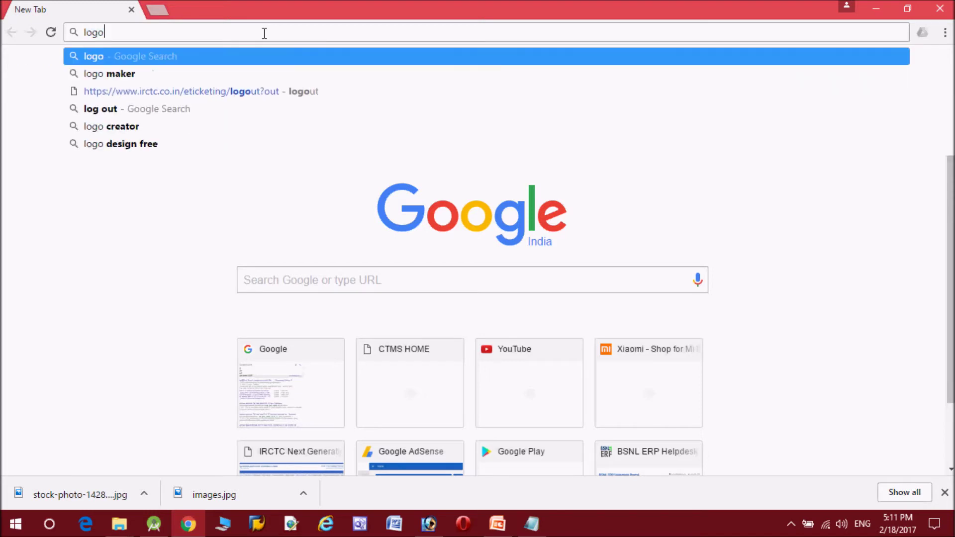
key(BackSpace)
key(BackSpace)
key(BackSpace)
key(BackSpace)
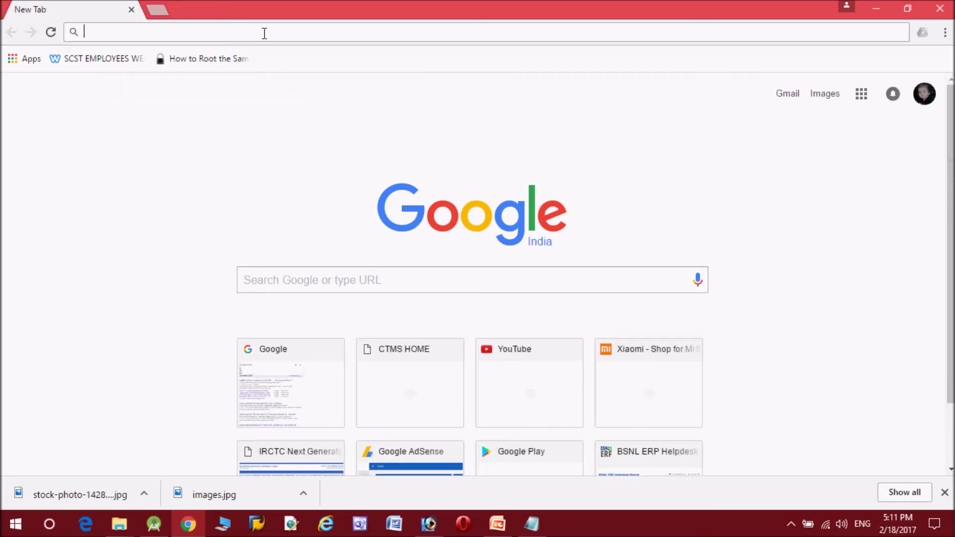
text(google.co.in)
key(Return)
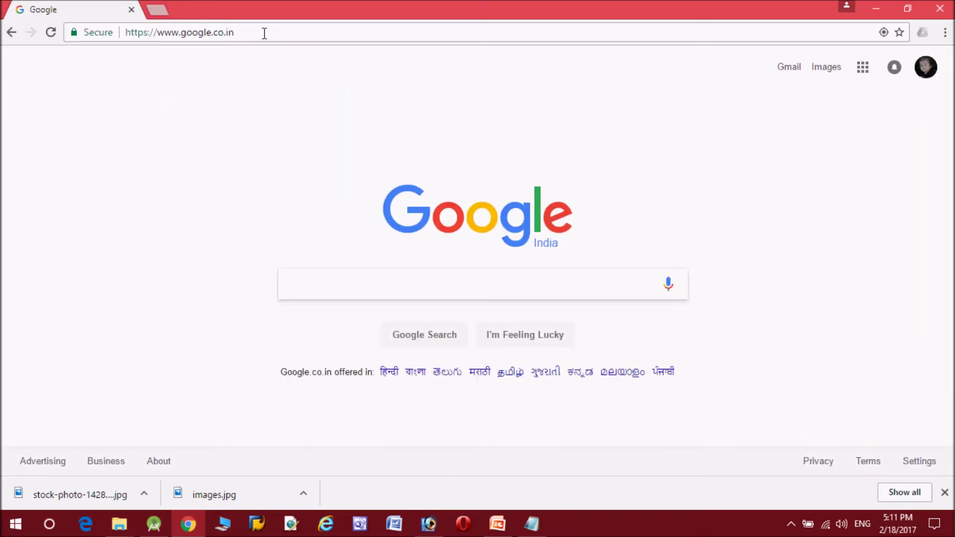
text(logo)
key(Return)
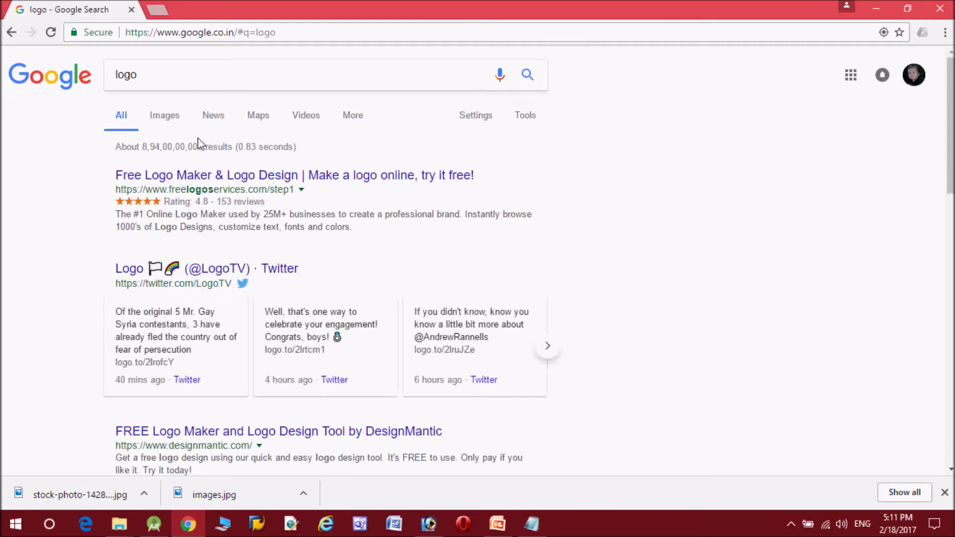
Step: Show image results for 'logo' and open the rainbow swirl logo preview
click(169, 116)
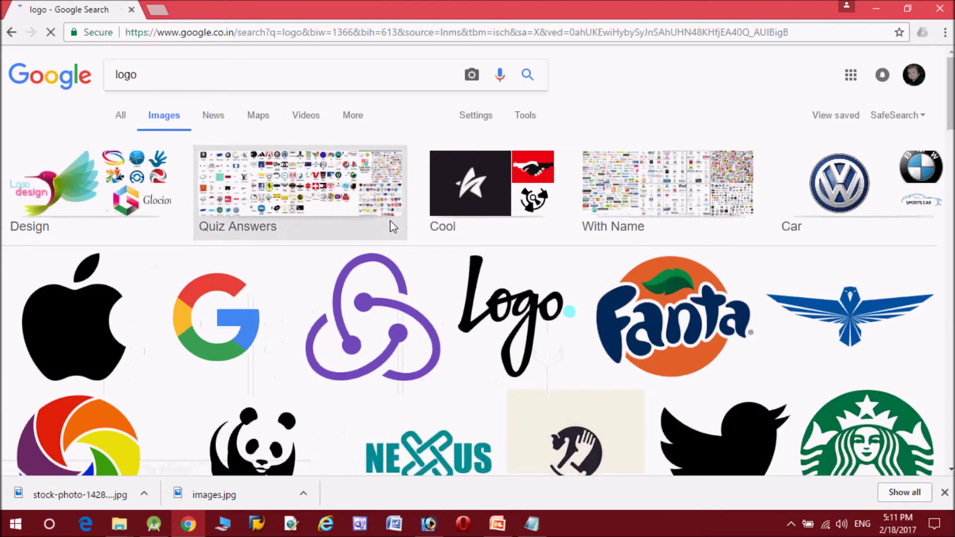
scroll(352, 311, down, 2)
scroll(352, 311, down, 1)
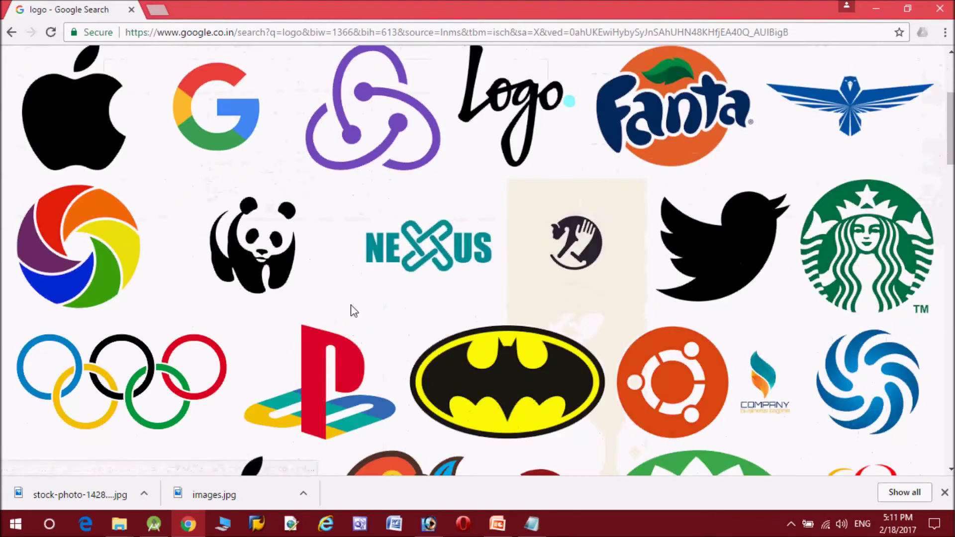
click(73, 251)
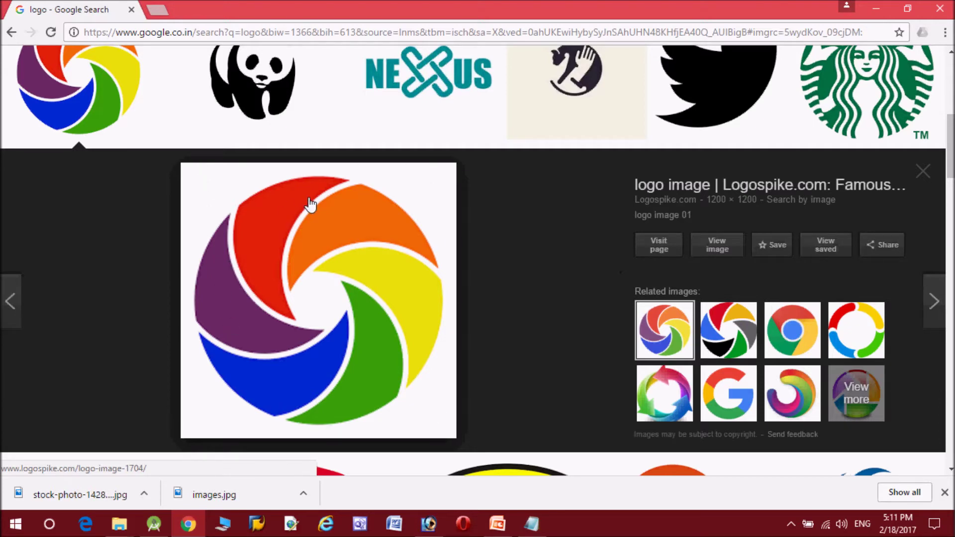
Step: Copy the rainbow swirl image from the preview and switch to Photoshop
right_click(368, 246)
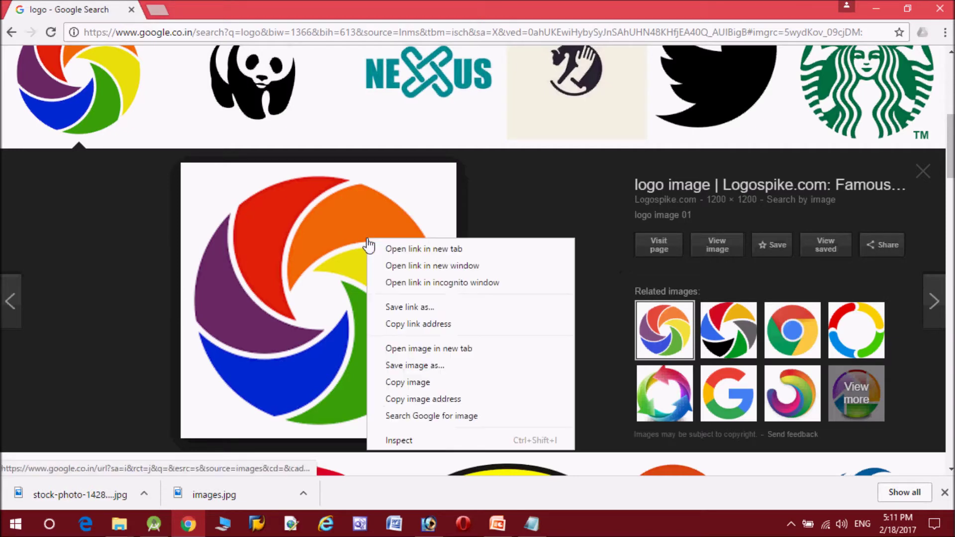
click(412, 381)
click(429, 523)
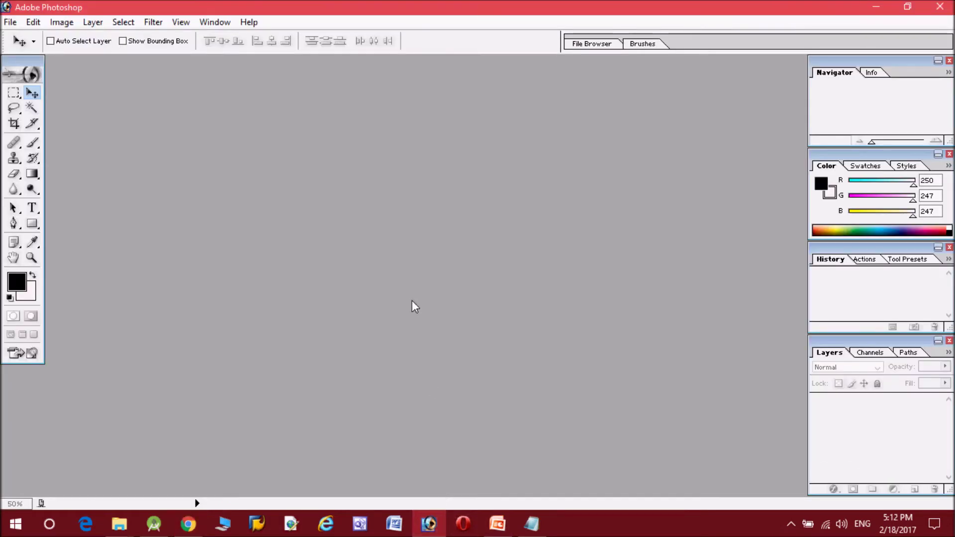
Step: Create a new 225×225 px document, paste the swirl logo as Layer 1, and maximize it
click(10, 22)
click(128, 39)
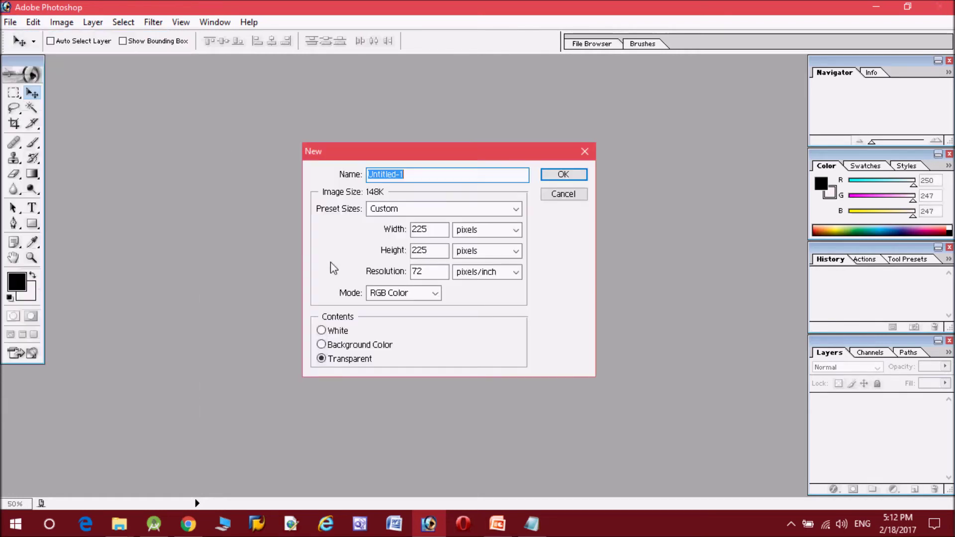
key(Return)
key(ctrl+v)
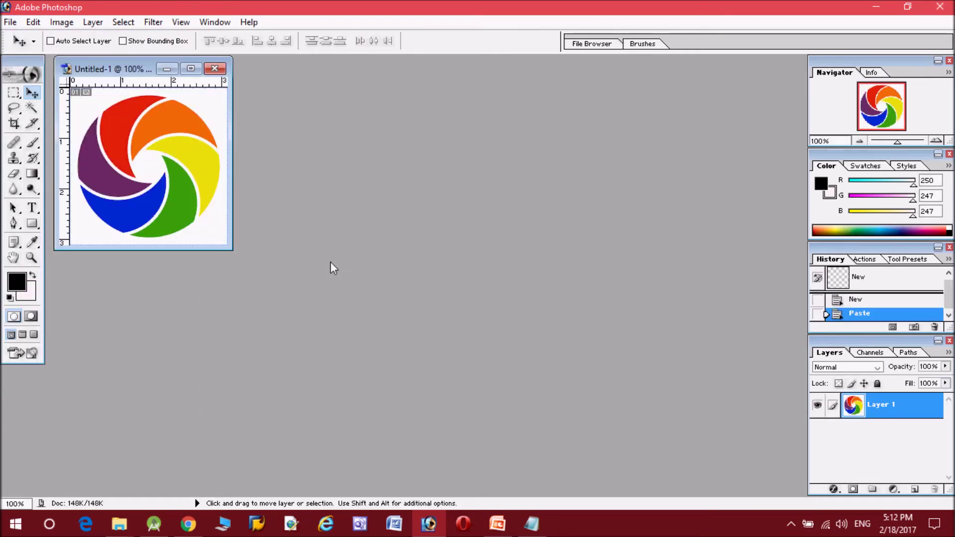
click(191, 68)
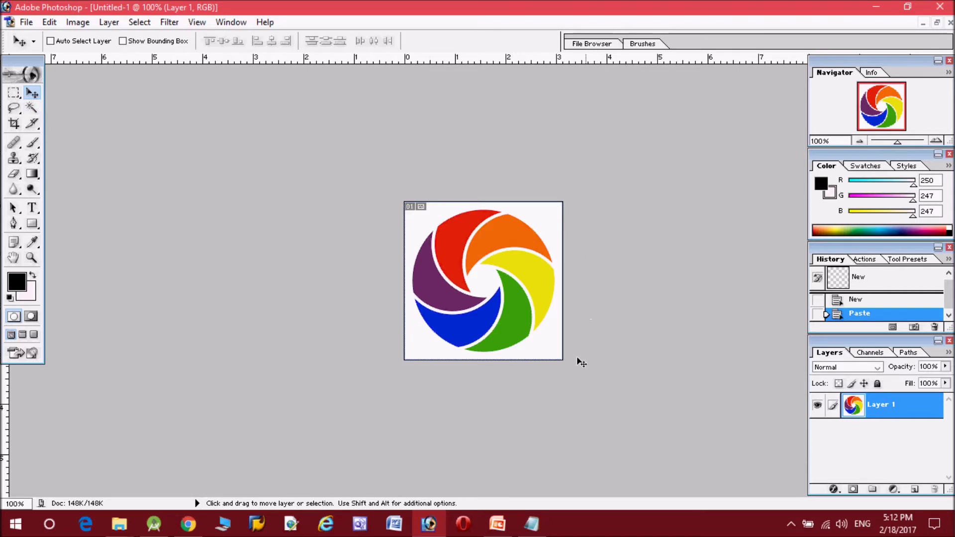
click(31, 108)
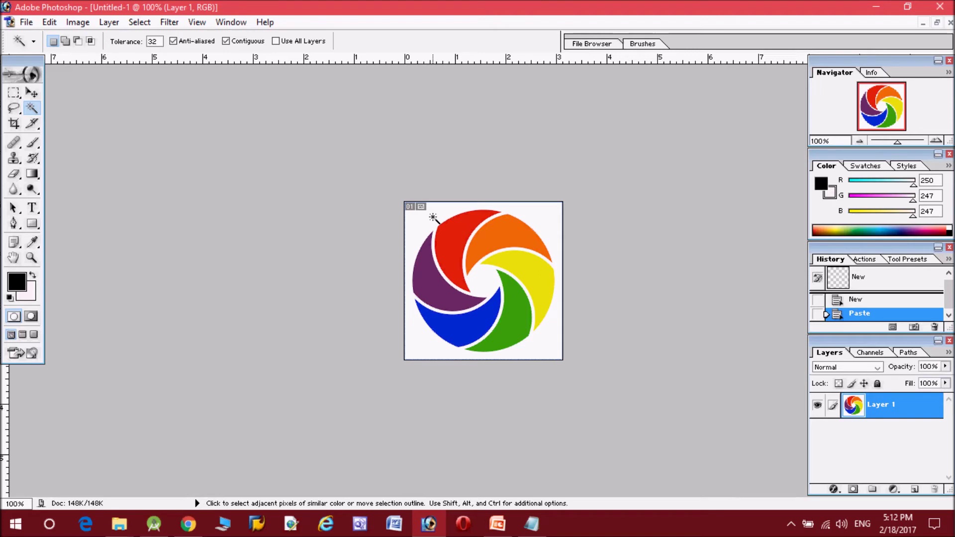
Step: Magic-wand select the white background around the swirl, delete it, and deselect
click(433, 218)
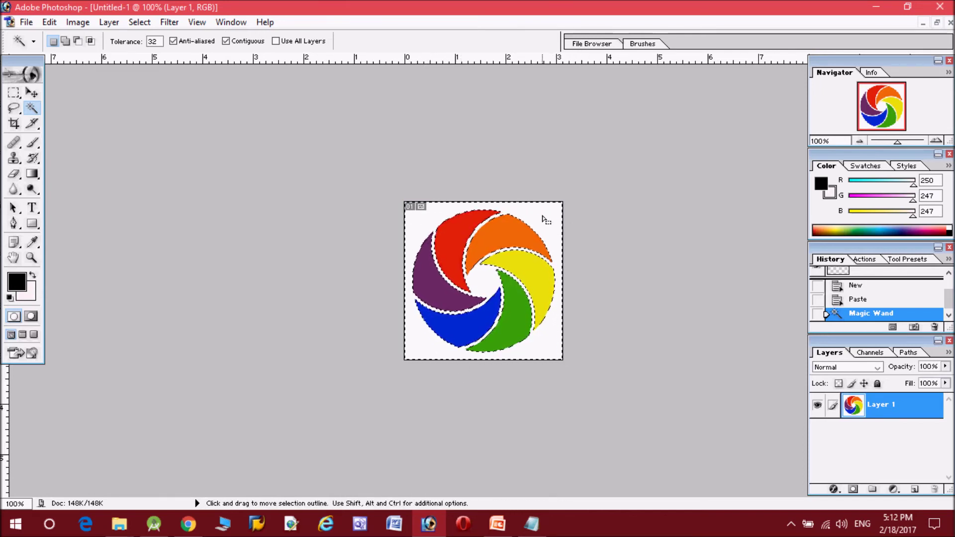
key(Delete)
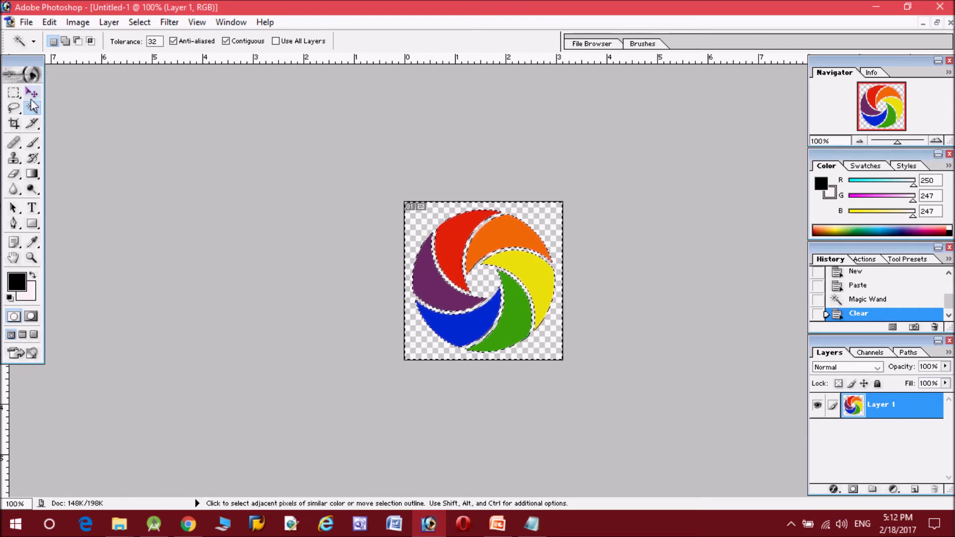
click(31, 94)
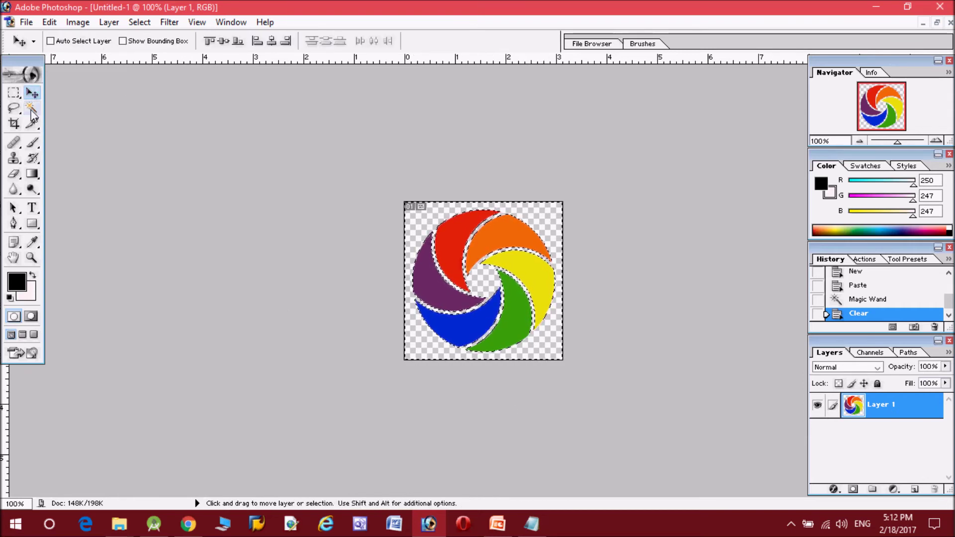
key(w)
key(ctrl+d)
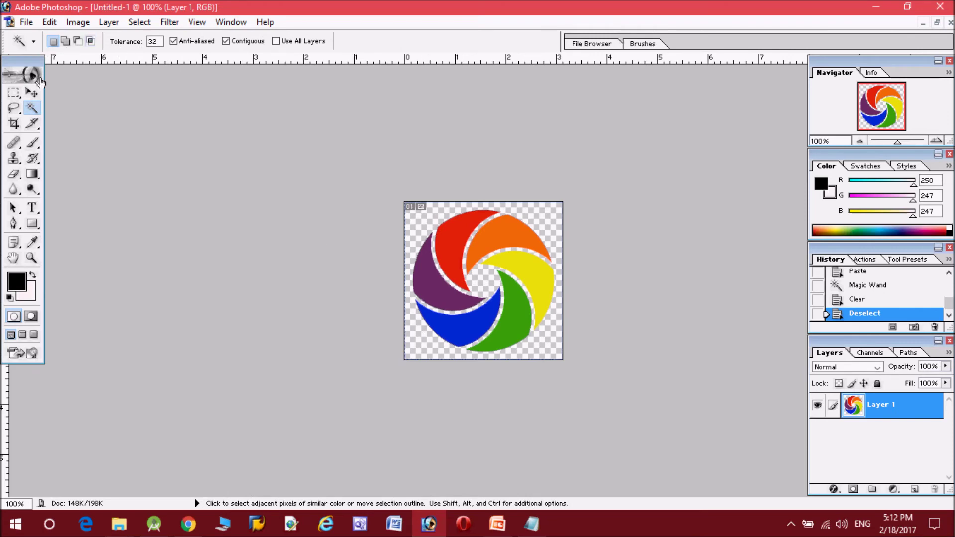
click(31, 93)
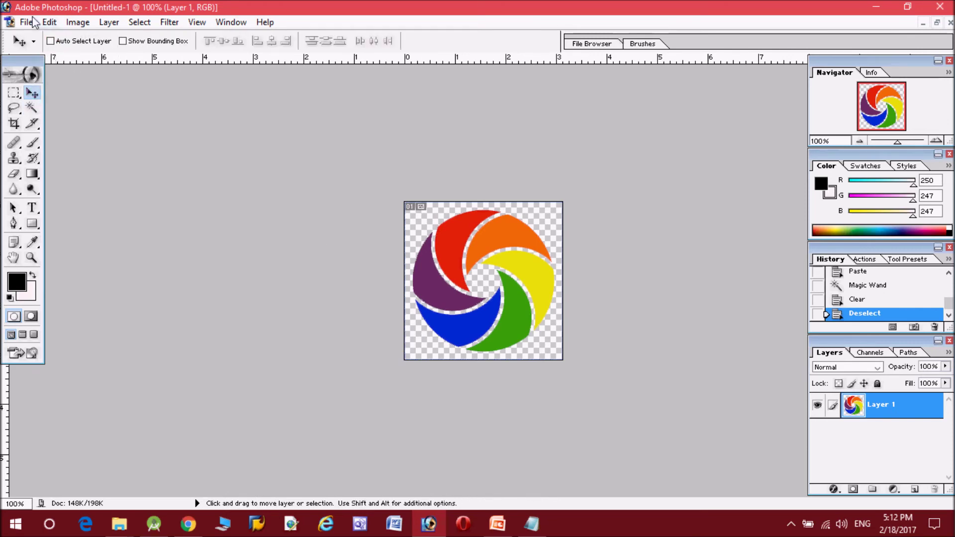
click(27, 23)
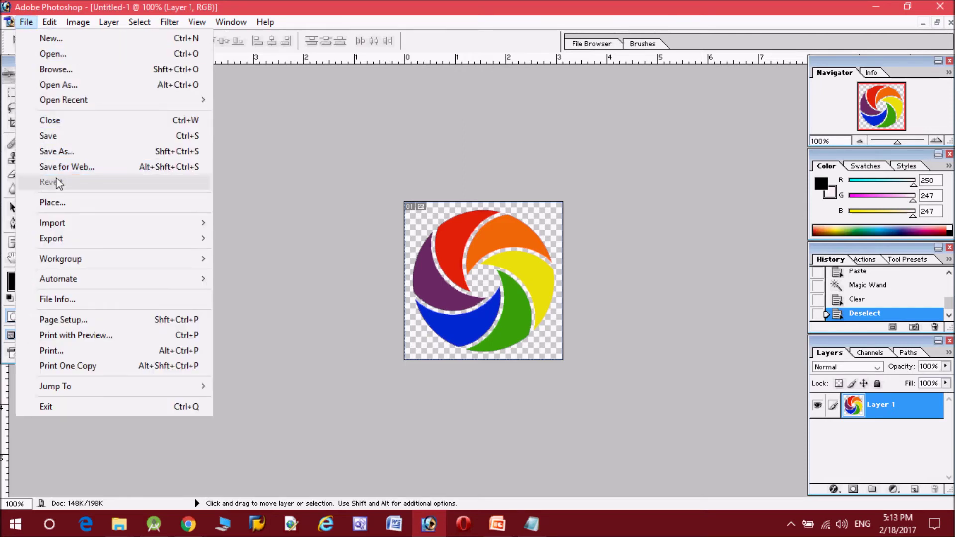
Step: Save the image as PNG 'myimg' with Interlace None, then show the desktop
click(106, 156)
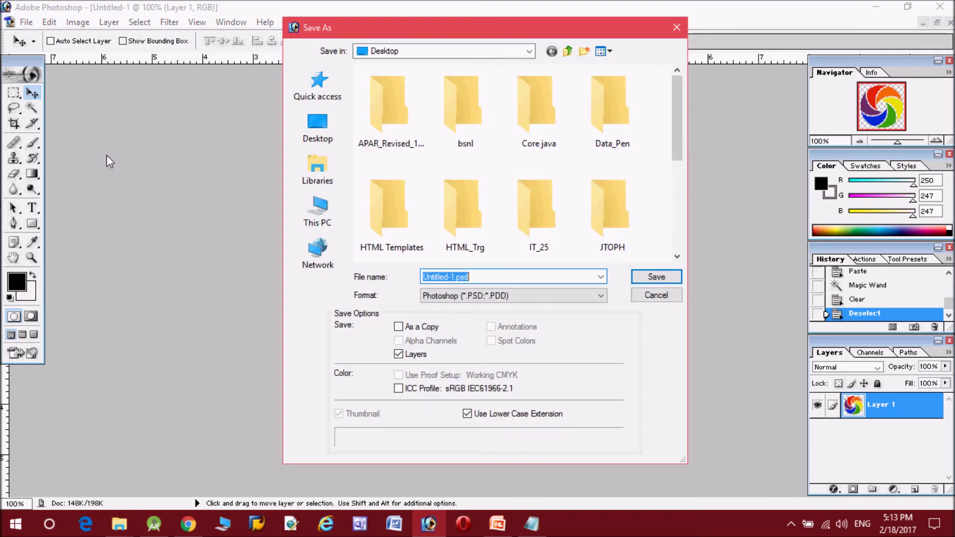
click(491, 297)
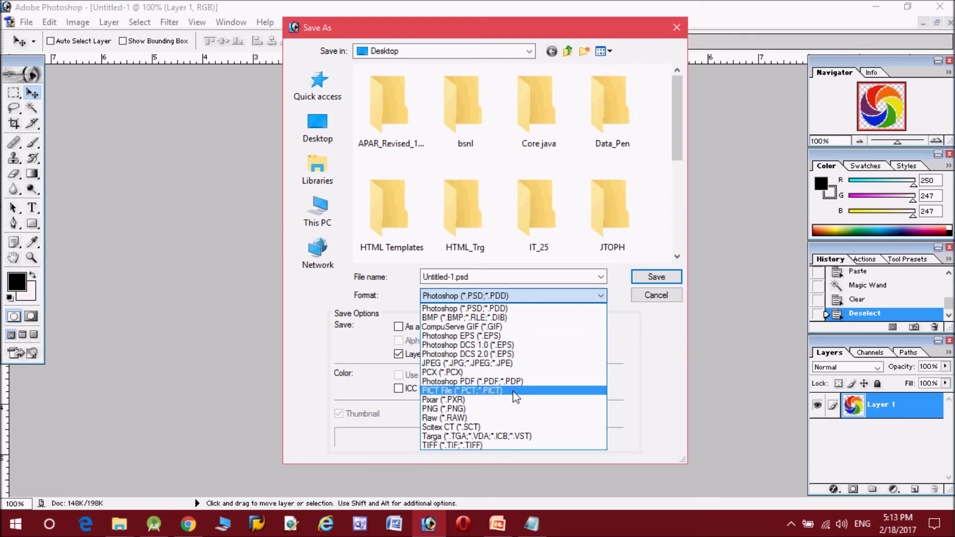
click(518, 410)
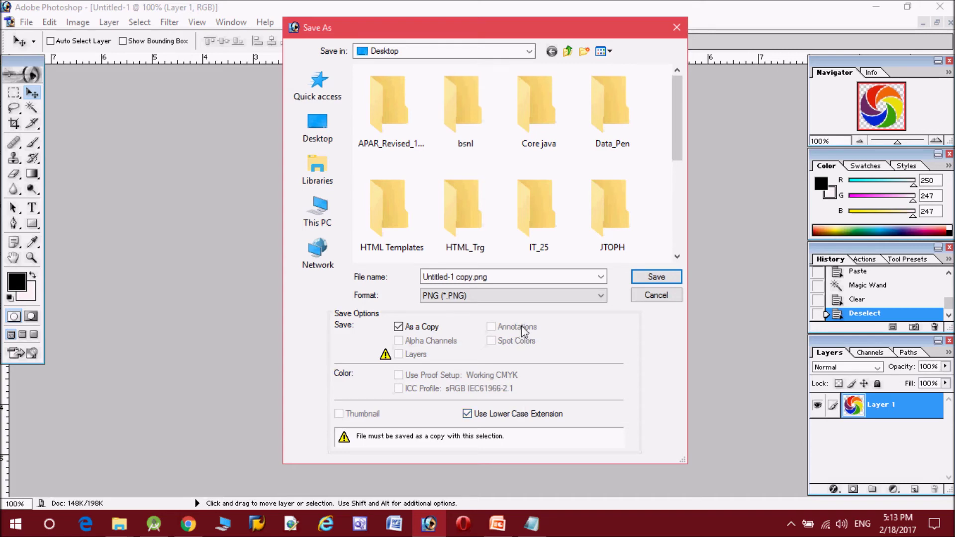
click(513, 277)
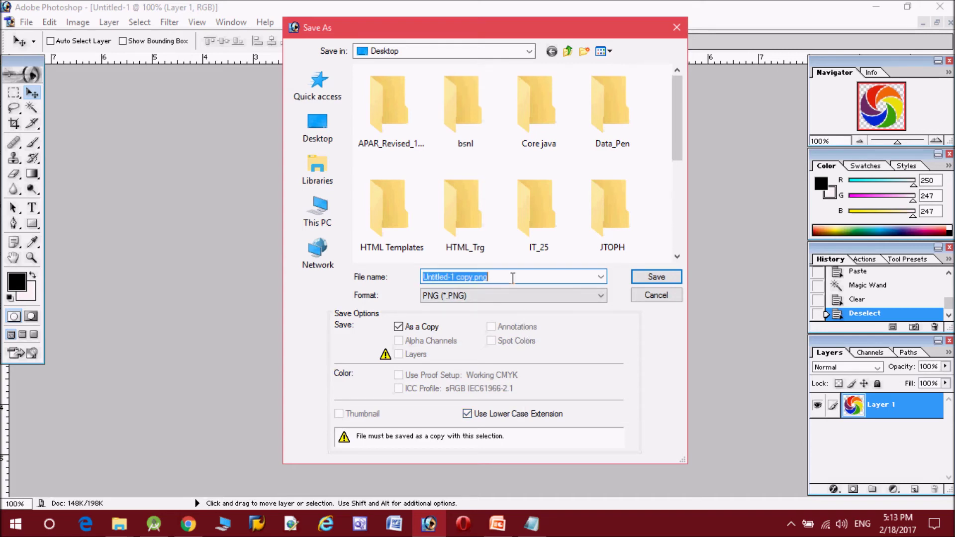
text(myimg)
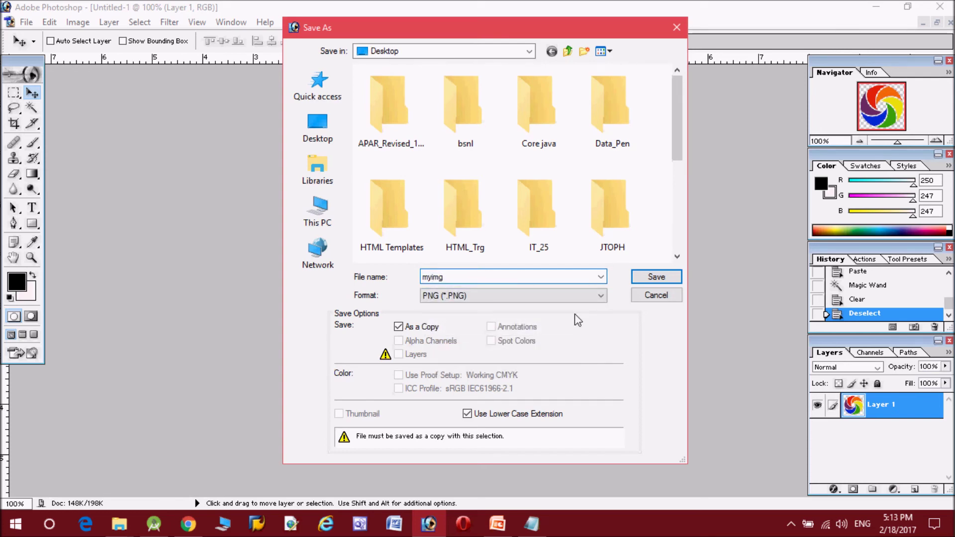
click(649, 279)
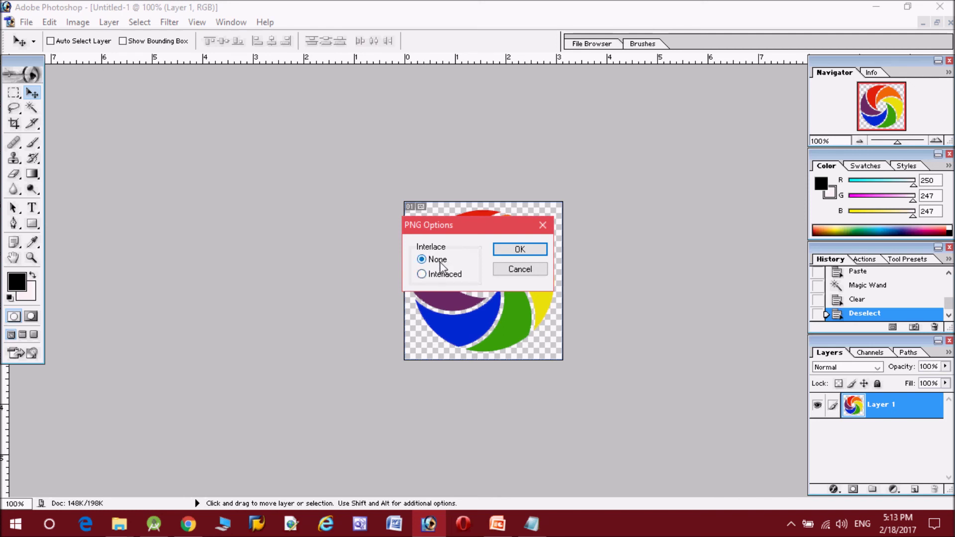
click(510, 250)
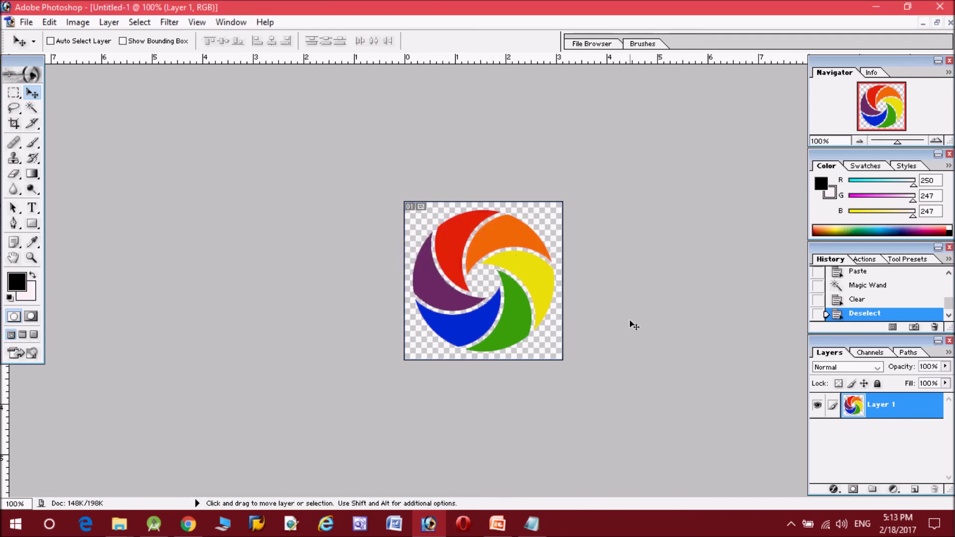
key(super+d)
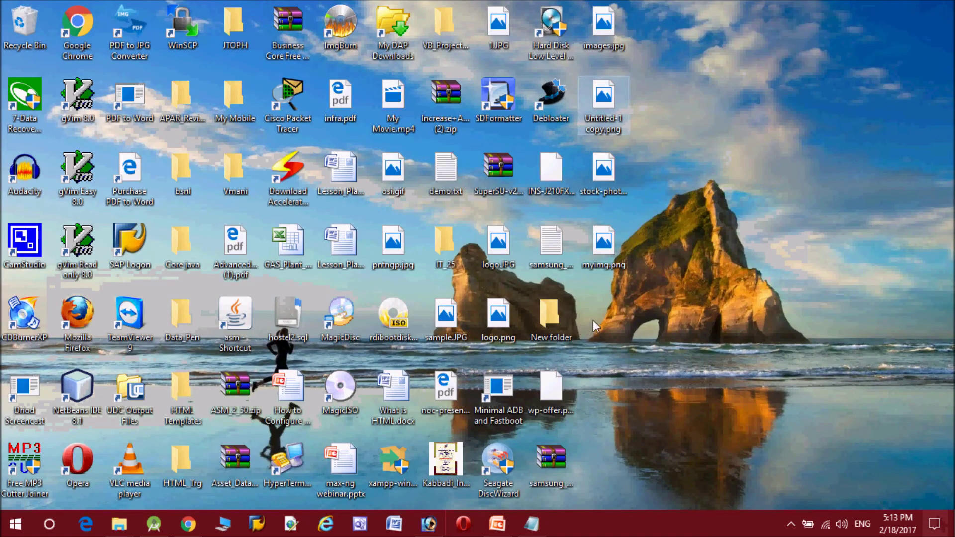
double_click(612, 248)
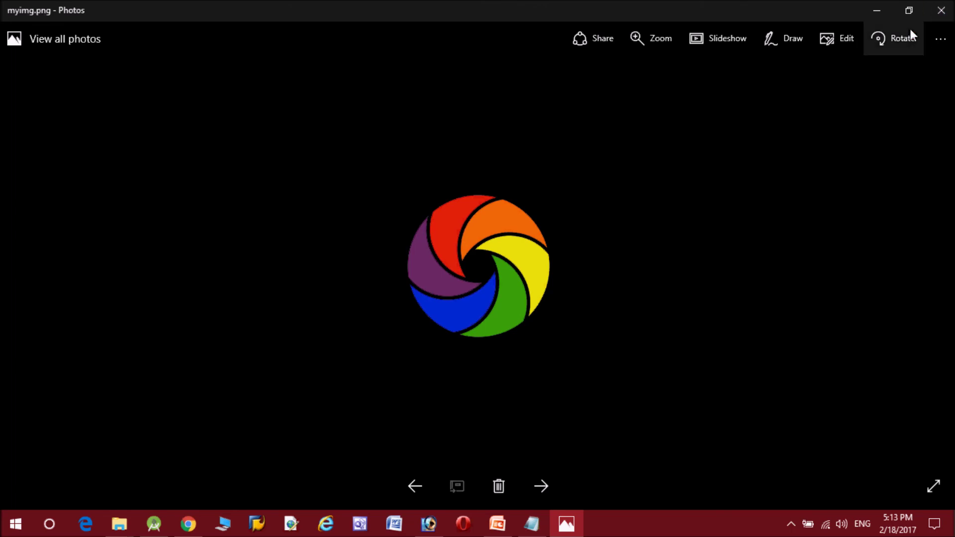
click(941, 10)
double_click(604, 28)
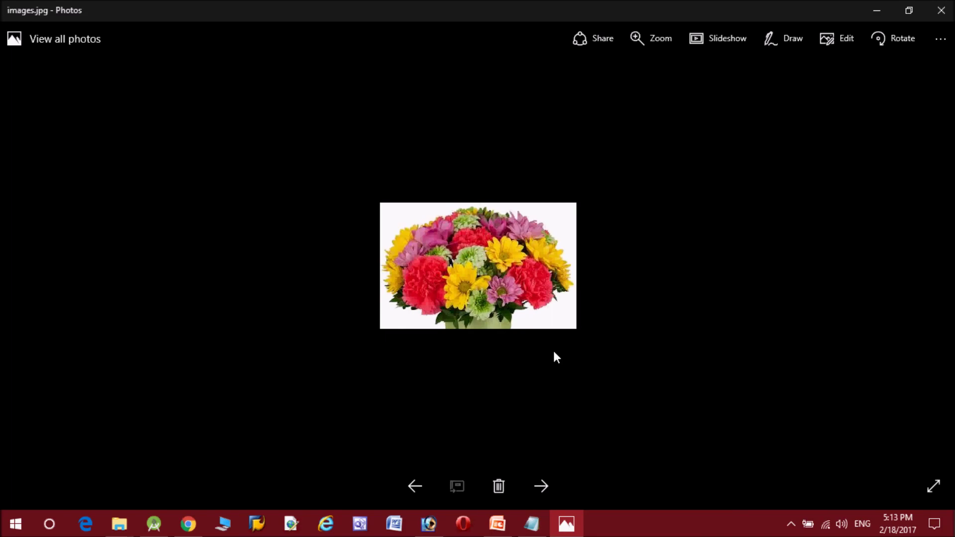
click(941, 10)
double_click(603, 112)
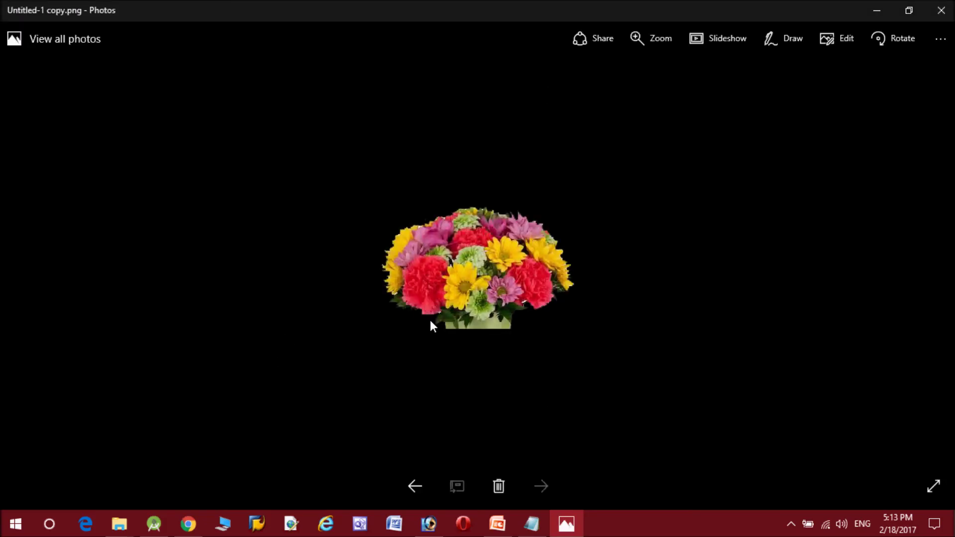
click(942, 10)
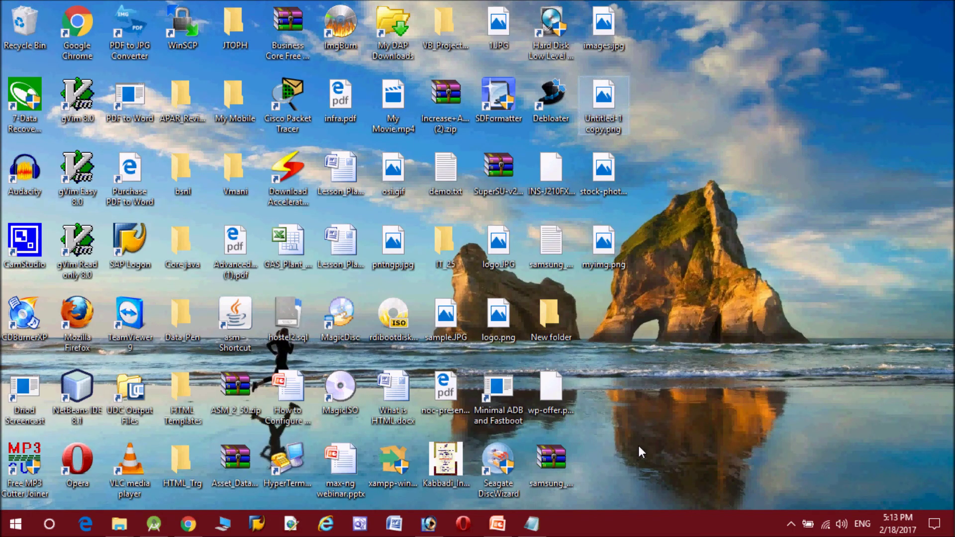